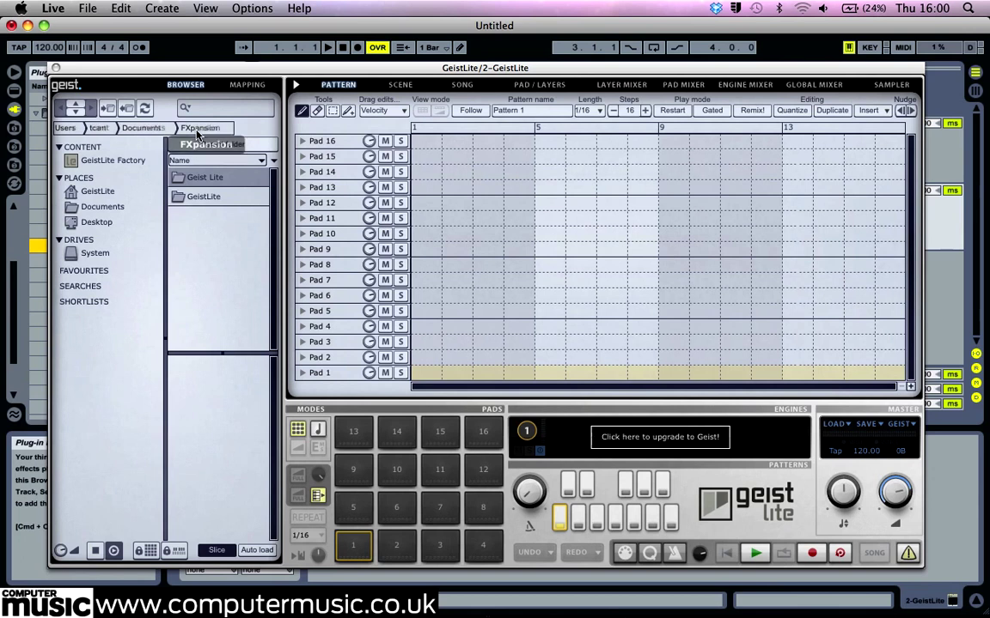
# Add the Geist Lite CM folder from FXpansion > Geist Lite > Content to the CONTENT sidebar.
pyautogui.doubleClick(200, 178)
pyautogui.doubleClick(200, 178)
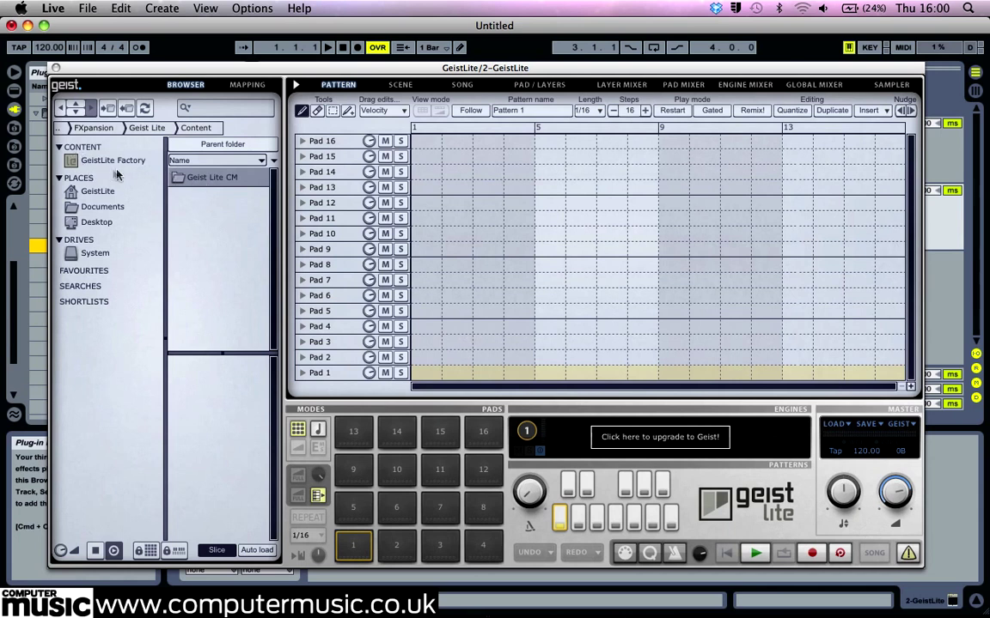
pyautogui.moveTo(197, 181); pyautogui.dragTo(97, 163)
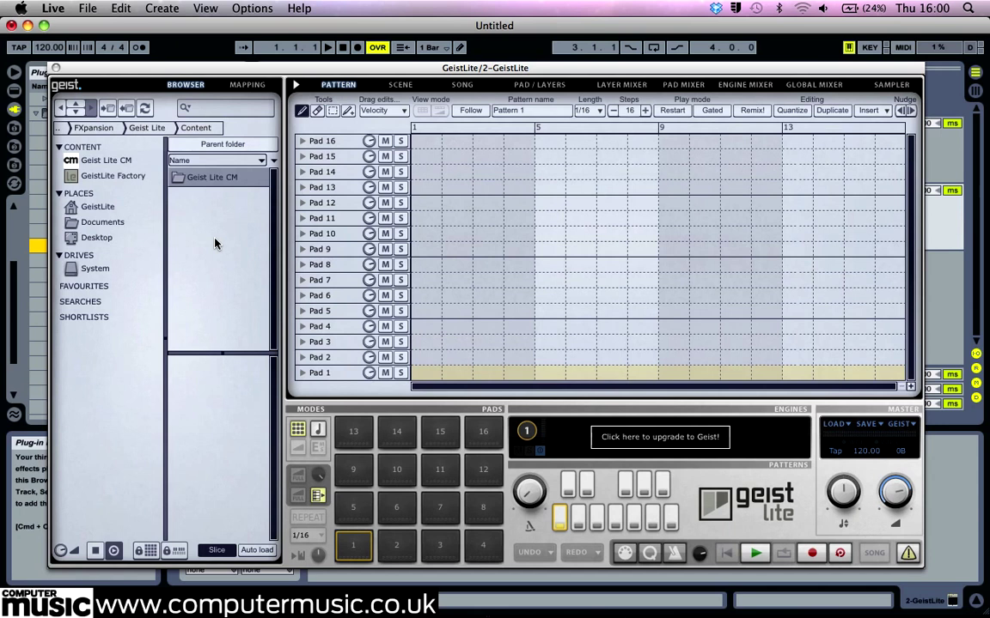
# Load the 909 Old School kit from GeistLite Factory Presets > Kits, then select the Clap and Open Hat pads.
pyautogui.click(135, 178)
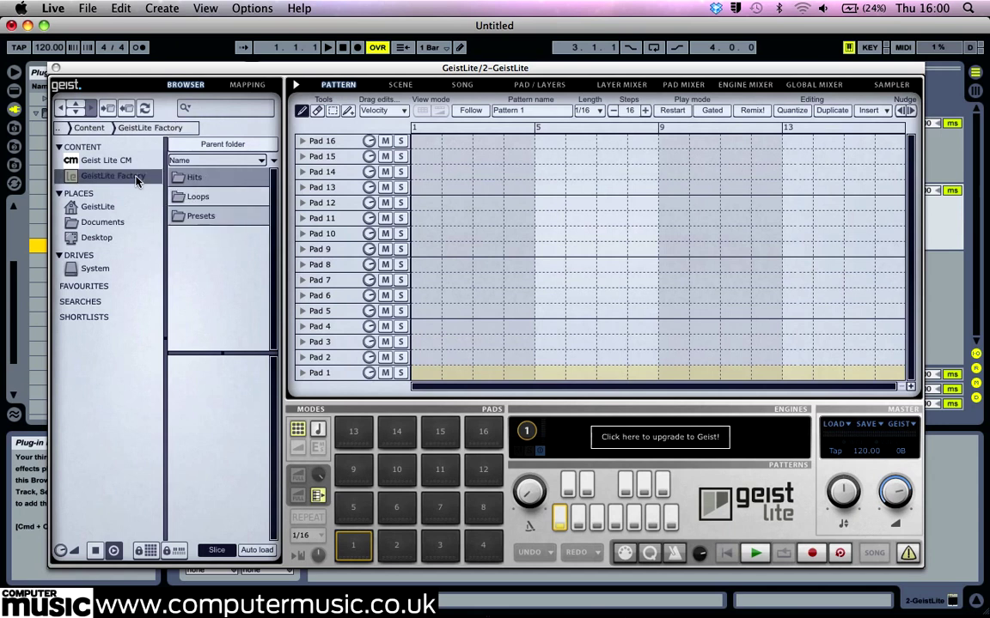
pyautogui.doubleClick(202, 219)
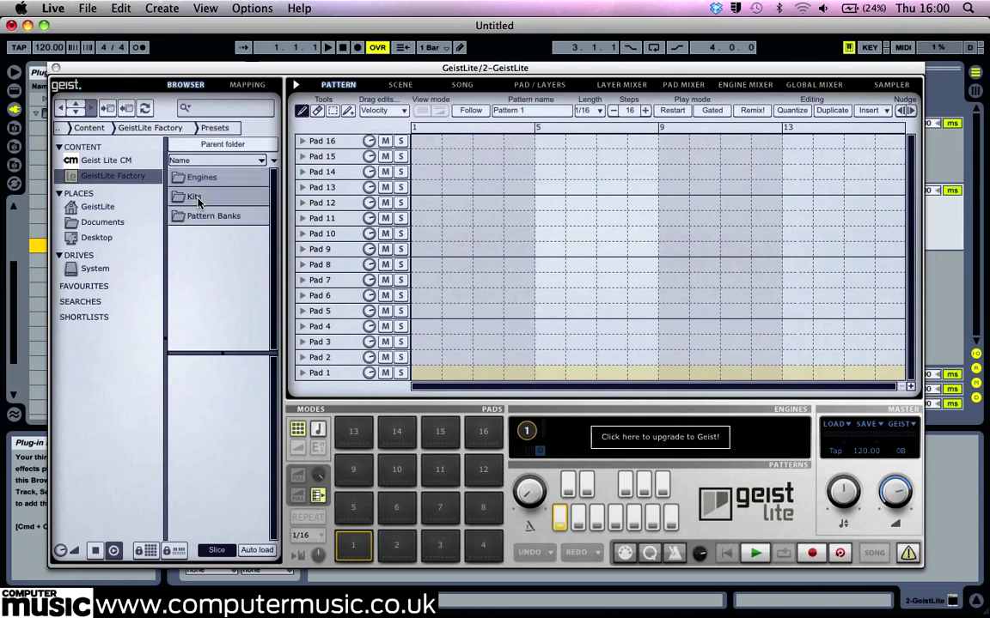
pyautogui.doubleClick(196, 197)
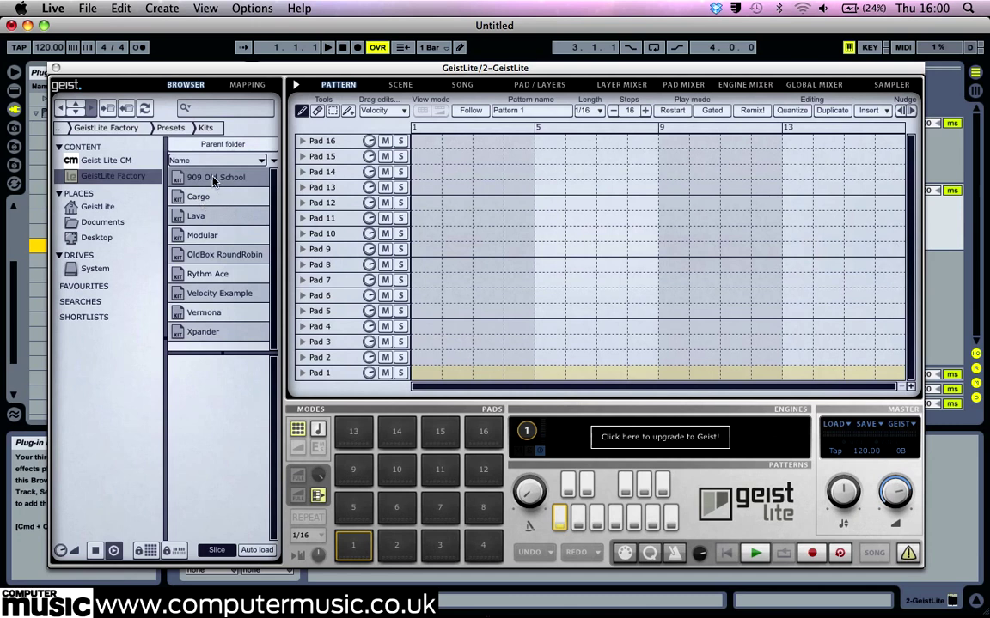
pyautogui.moveTo(407, 477); pyautogui.dragTo(411, 482)
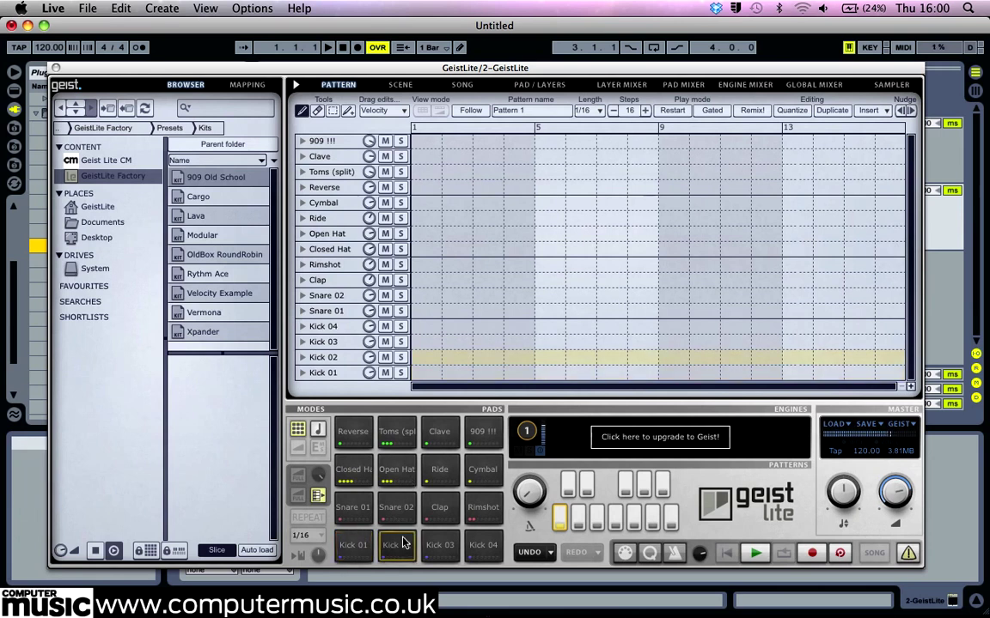
pyautogui.click(442, 507)
pyautogui.click(403, 475)
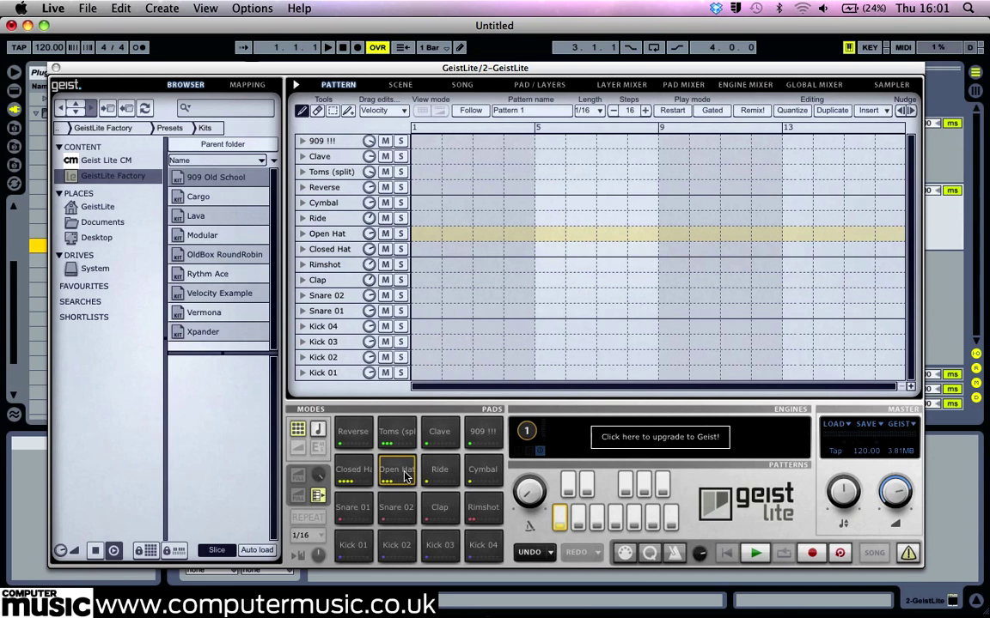
# Add Kick 01 on steps 5, 9, 13, Clap on 5 and 13, Open Hat on 3, 7, 11, 15.
pyautogui.click(550, 373)
pyautogui.click(674, 372)
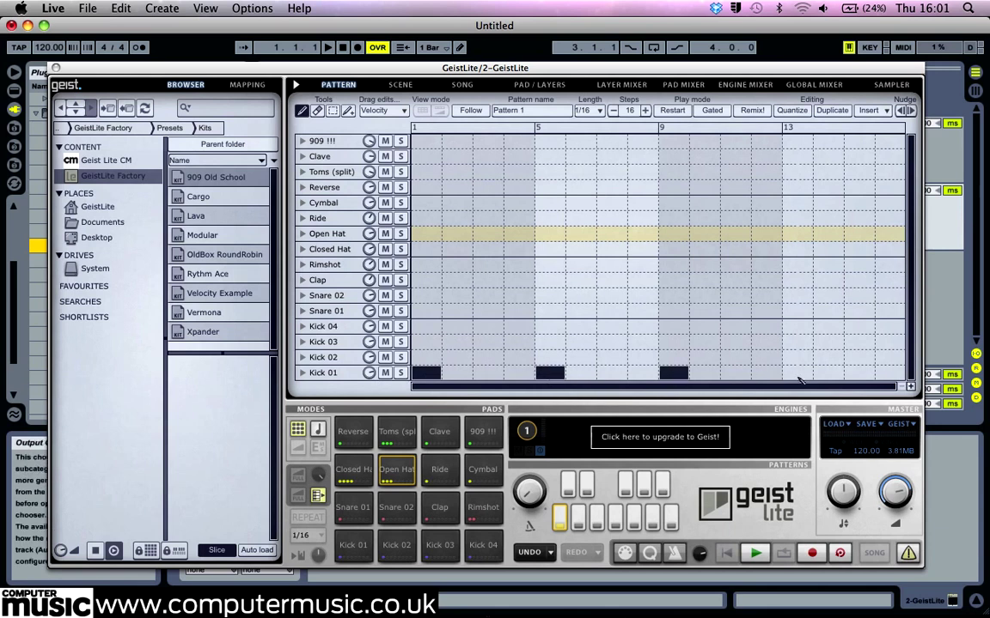
pyautogui.click(797, 374)
pyautogui.click(547, 281)
pyautogui.click(799, 283)
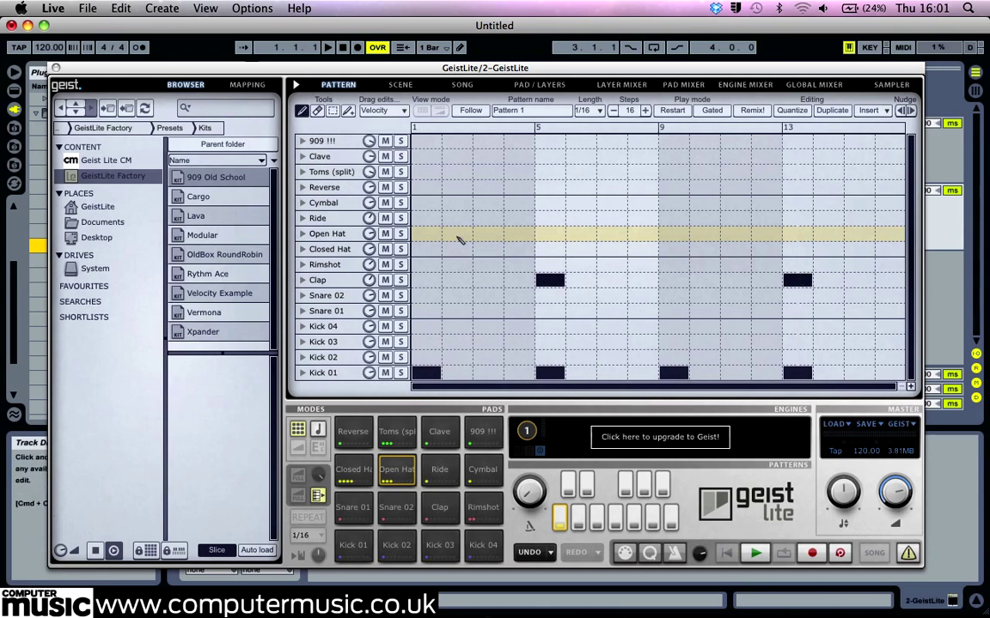
pyautogui.click(486, 236)
pyautogui.click(616, 237)
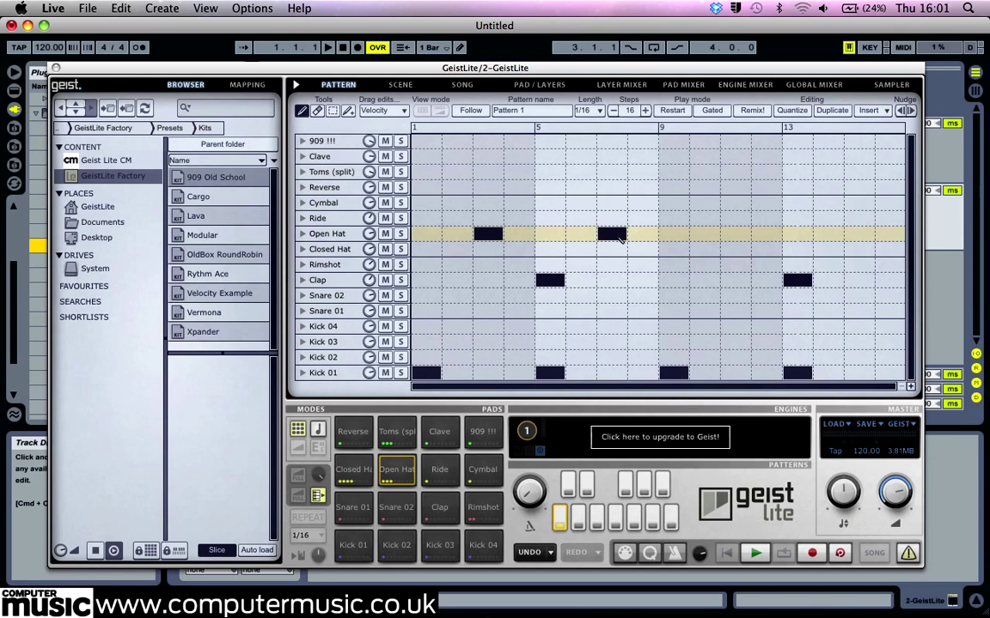
pyautogui.click(735, 236)
pyautogui.click(859, 236)
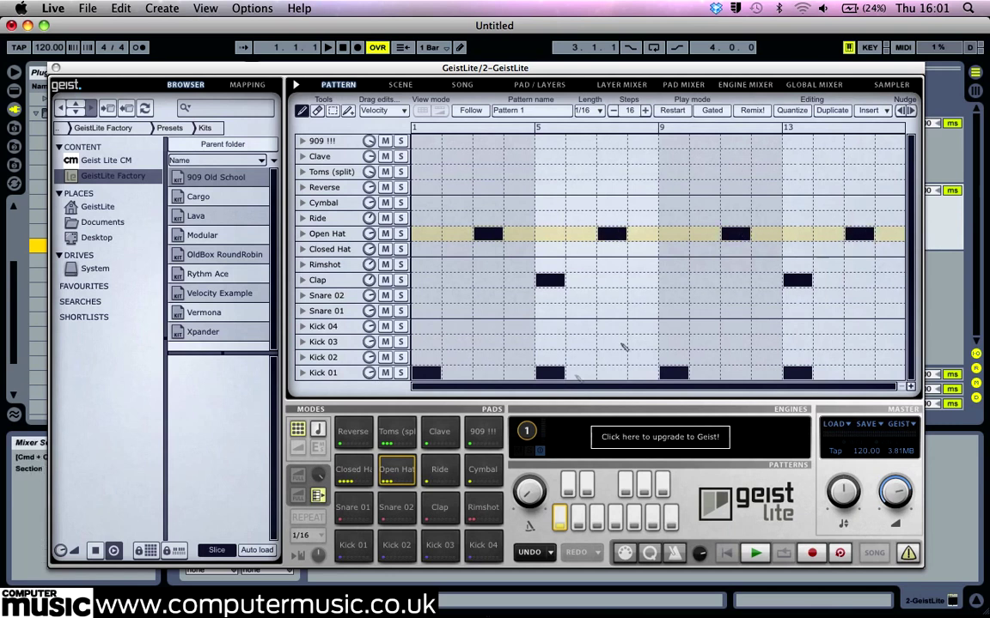
# Audition the pattern with the plug-in's Play button, then with the host transport.
pyautogui.click(755, 552)
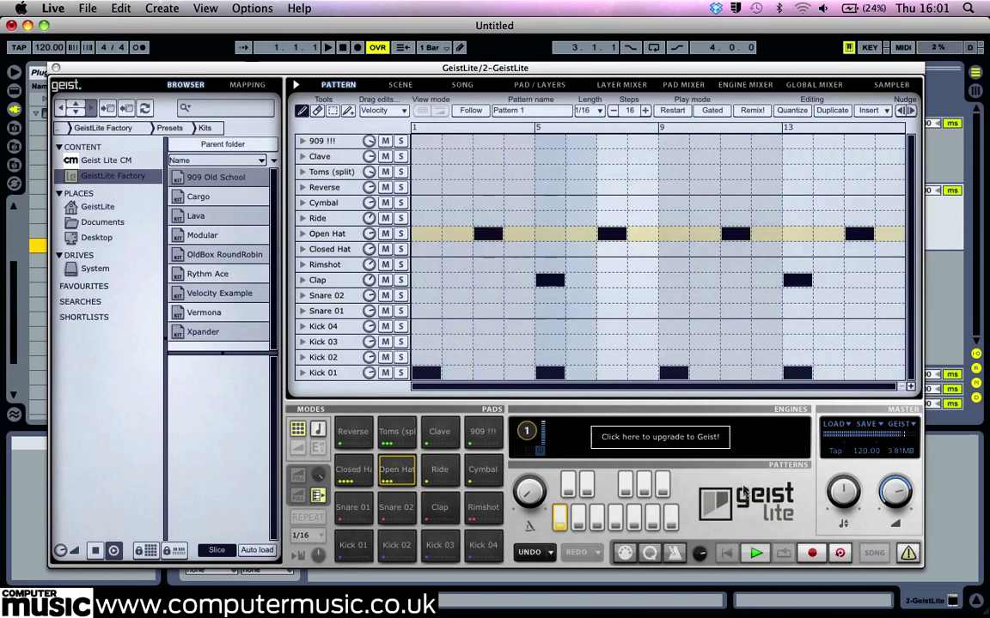
pyautogui.click(755, 552)
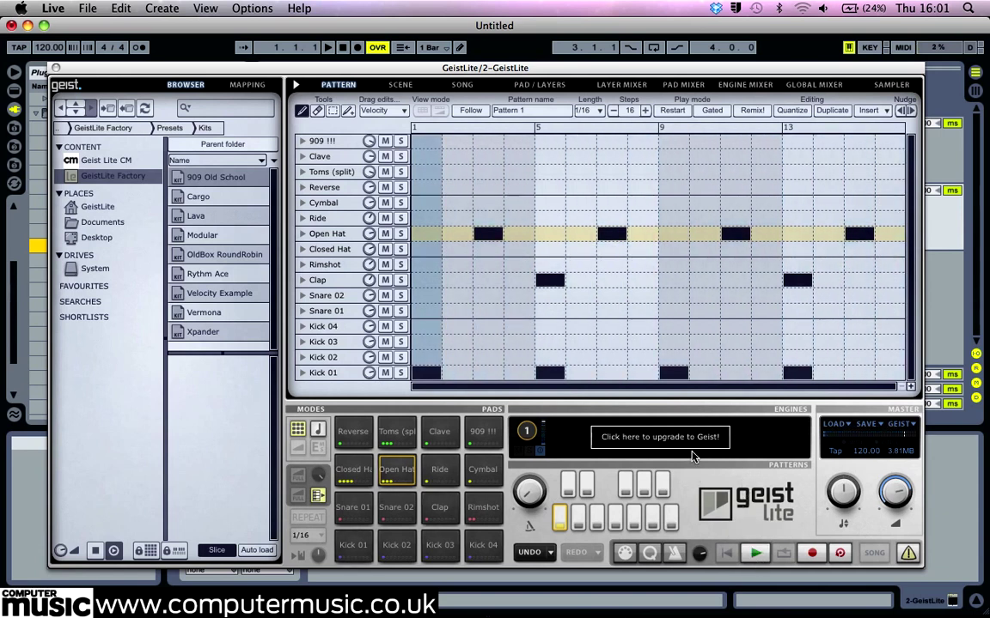
pyautogui.press('space')
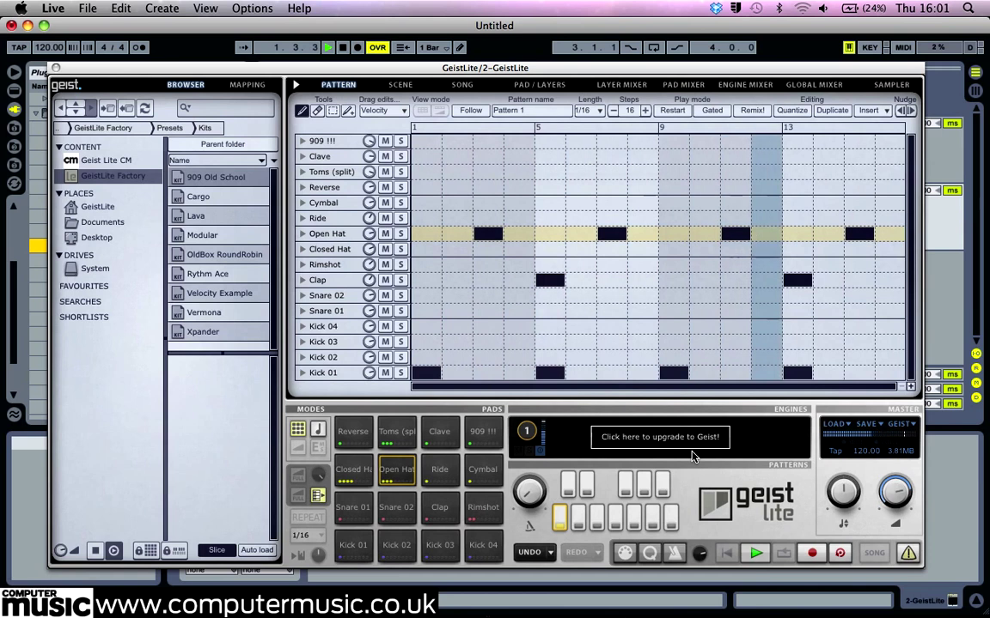
pyautogui.press('space')
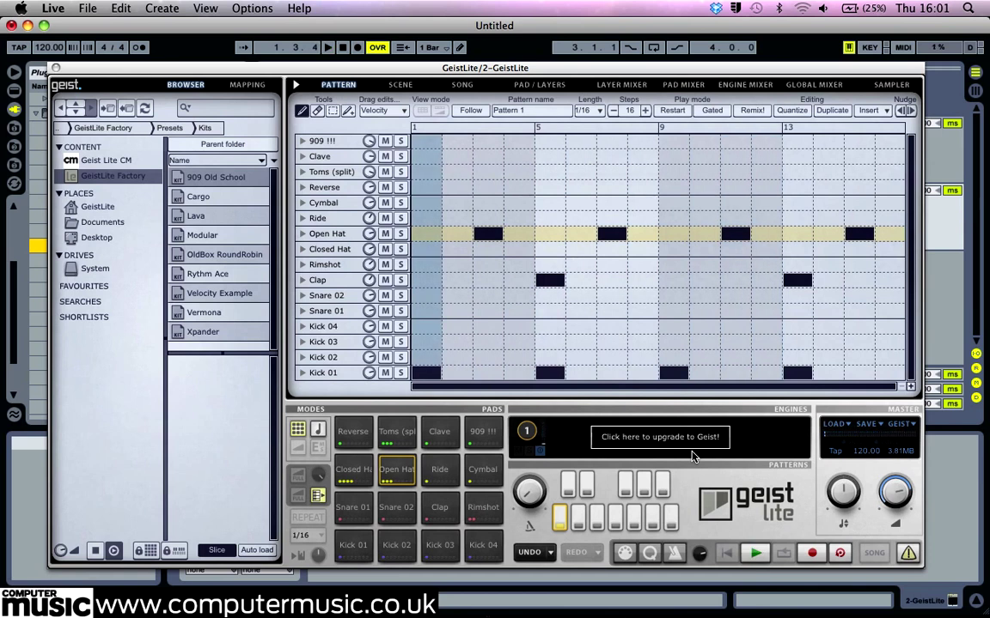
pyautogui.click(317, 110)
pyautogui.click(488, 234)
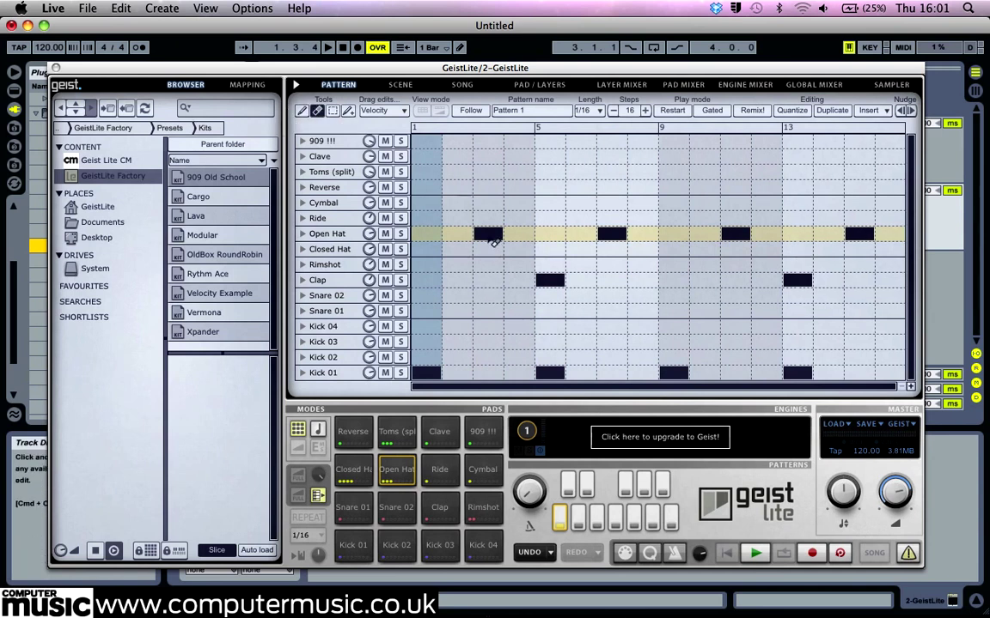
pyautogui.click(612, 234)
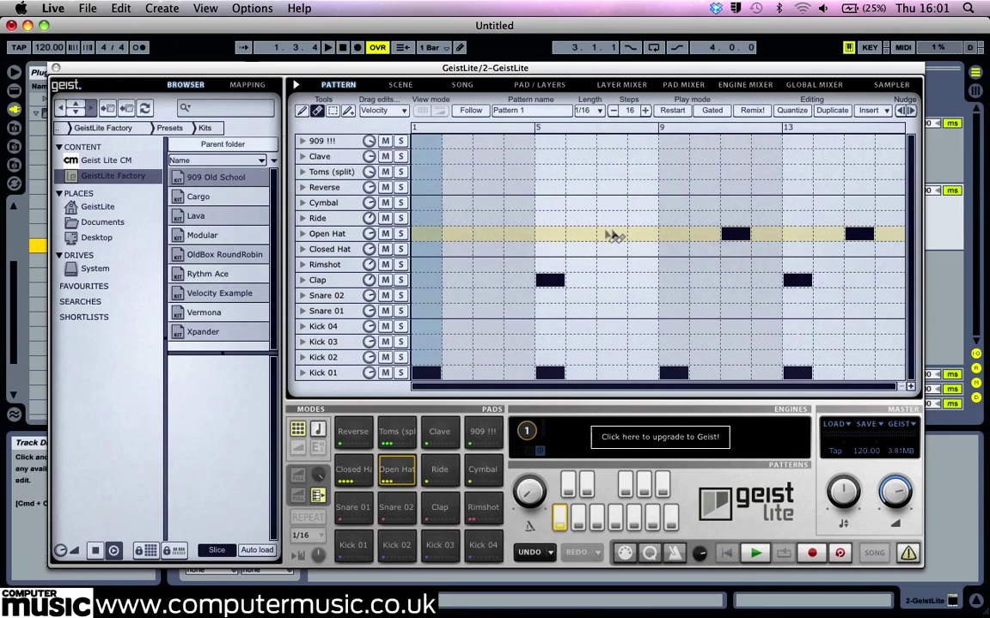
pyautogui.click(301, 110)
pyautogui.click(488, 234)
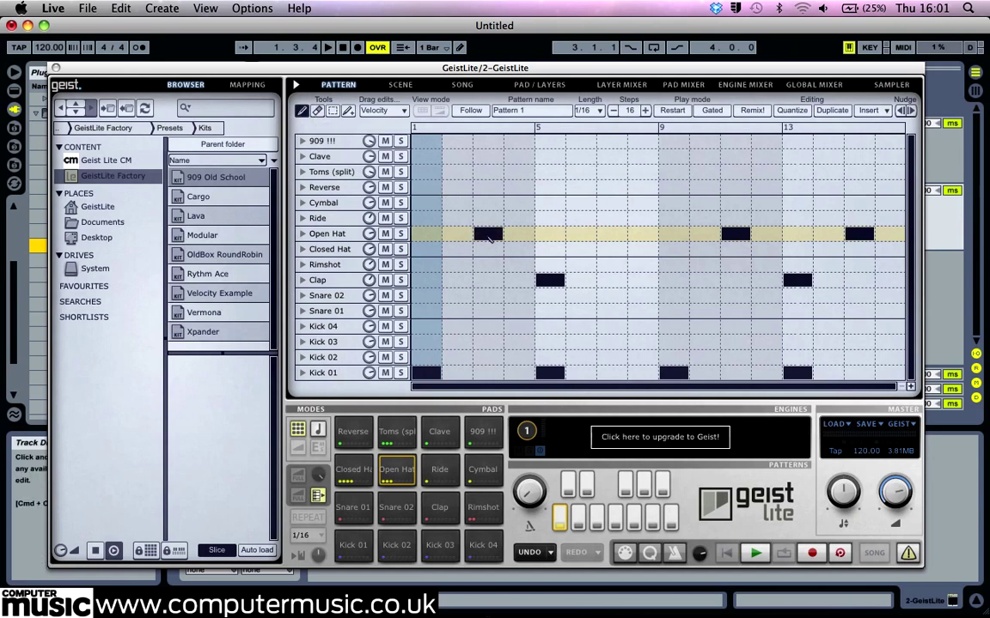
pyautogui.click(612, 234)
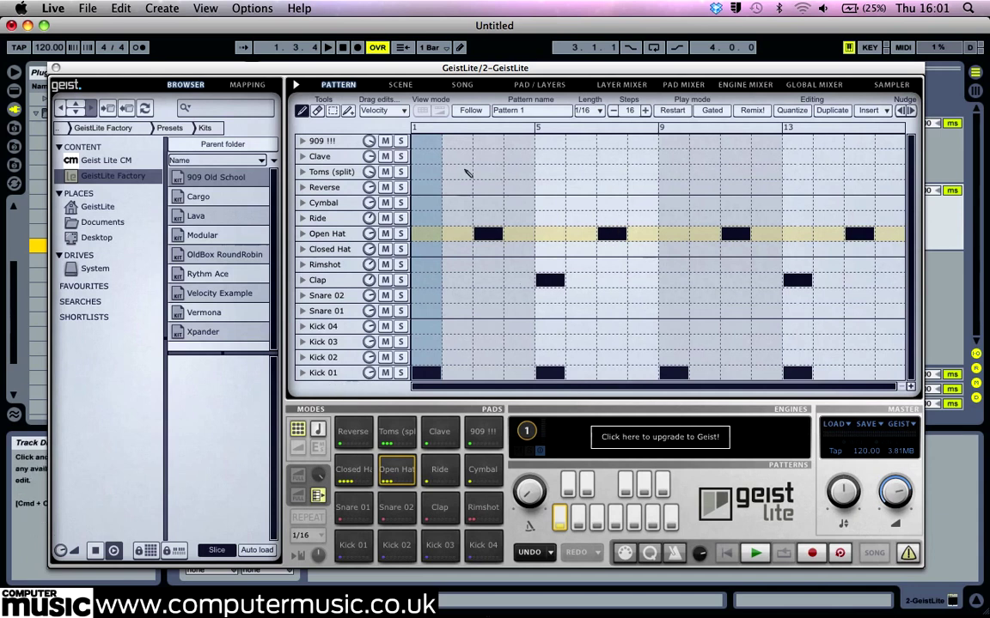
# Show the Kick 01 layer settings and retune its sample up 1 semitone during playback.
pyautogui.click(539, 85)
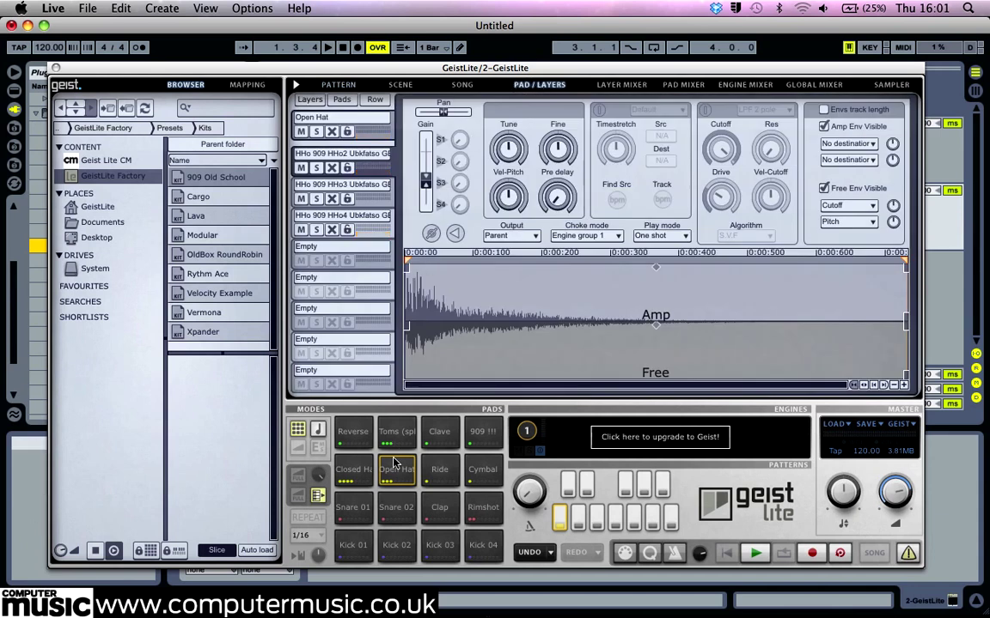
pyautogui.click(353, 545)
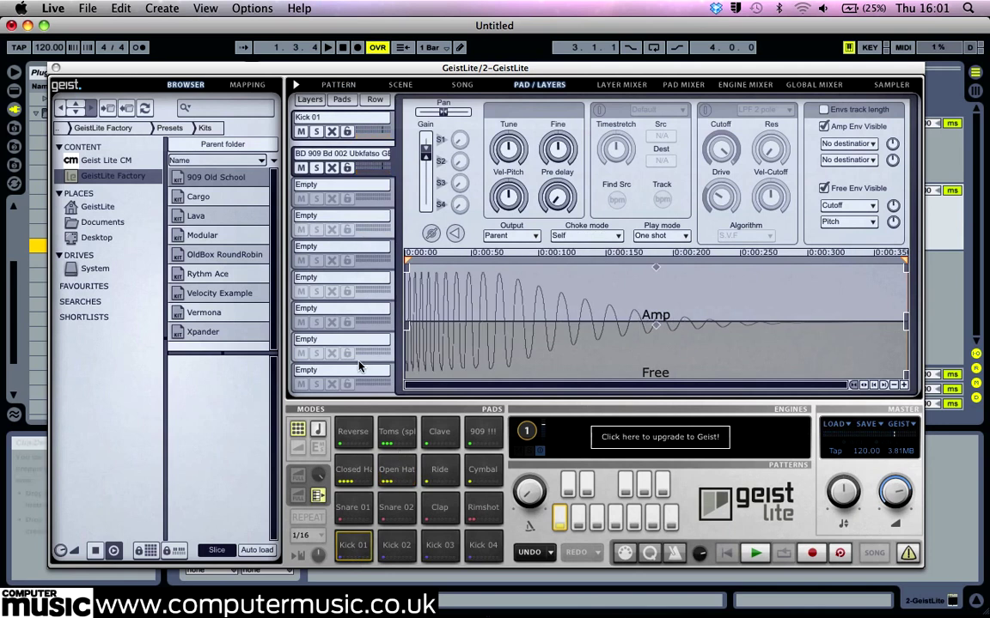
pyautogui.press('space')
pyautogui.moveTo(510, 153); pyautogui.dragTo(510, 154)
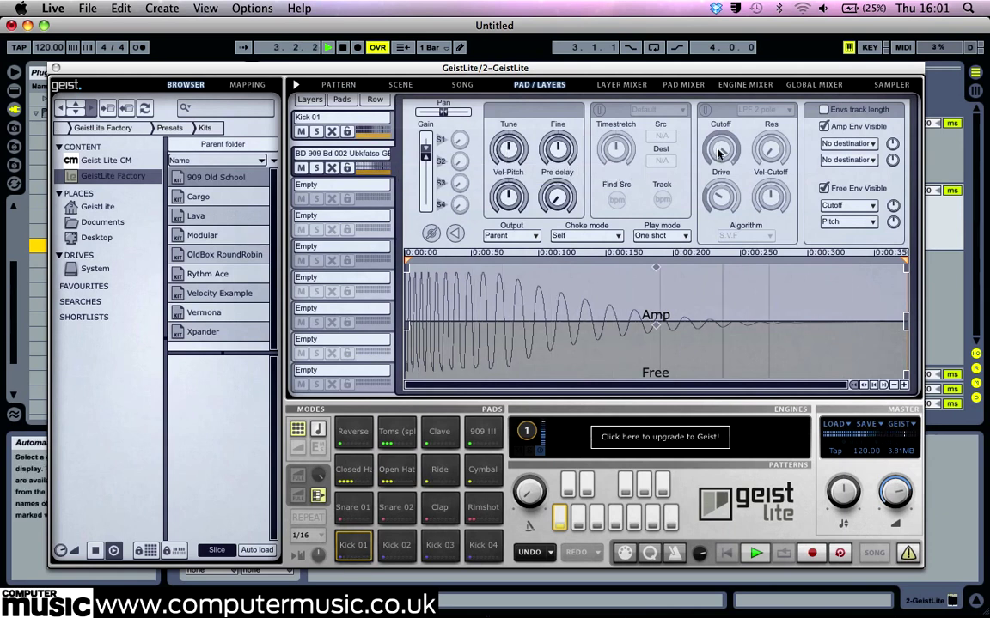
# Try the Kick 01 layer filter at about 28 kHz cutoff, switch it off, and load the Rythm Ace kit.
pyautogui.click(705, 110)
pyautogui.moveTo(721, 169); pyautogui.dragTo(721, 168)
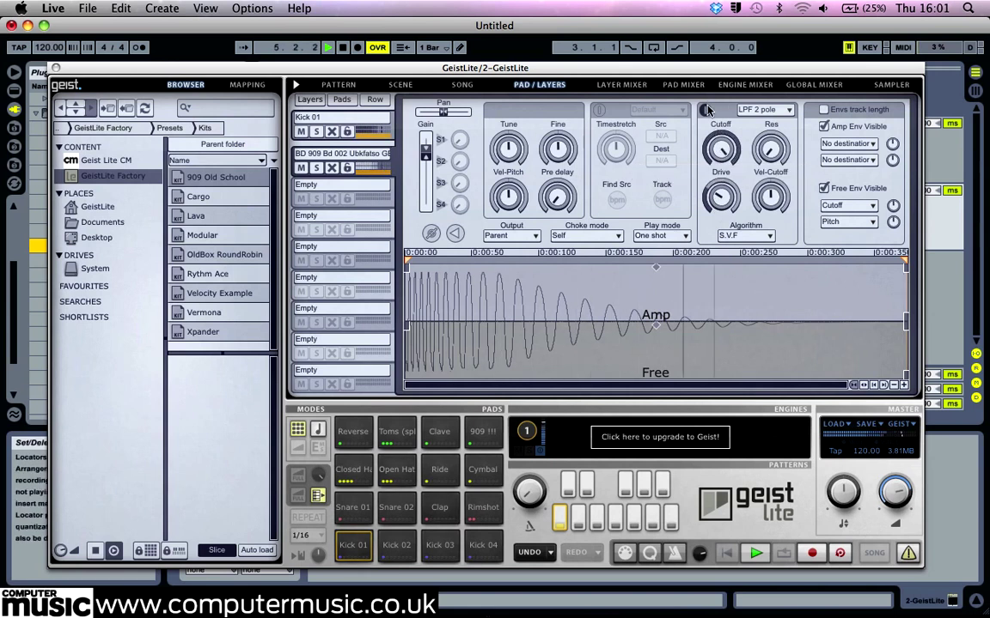
pyautogui.click(705, 109)
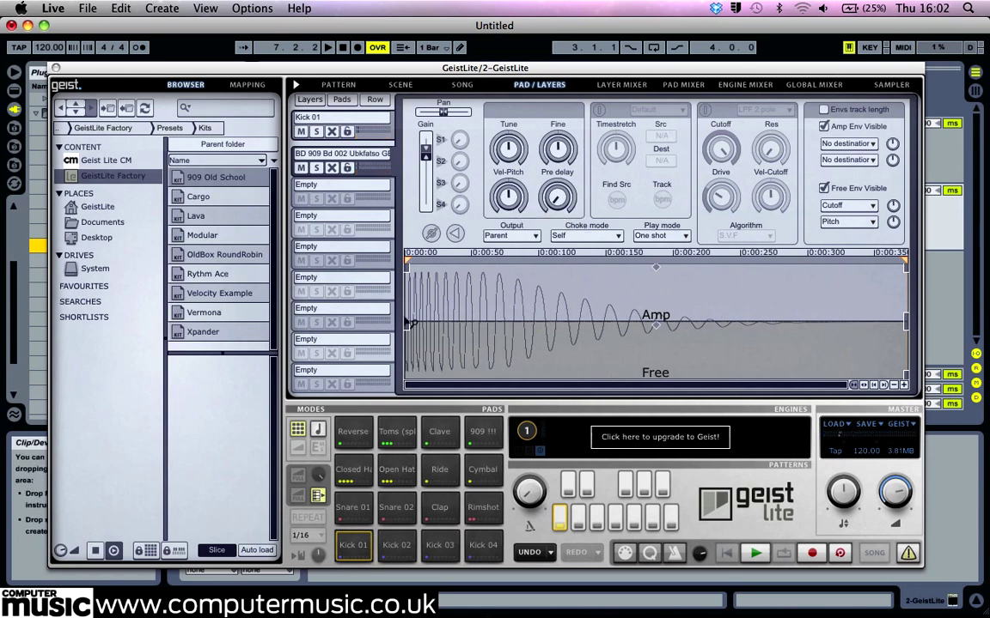
pyautogui.moveTo(208, 273); pyautogui.dragTo(412, 486)
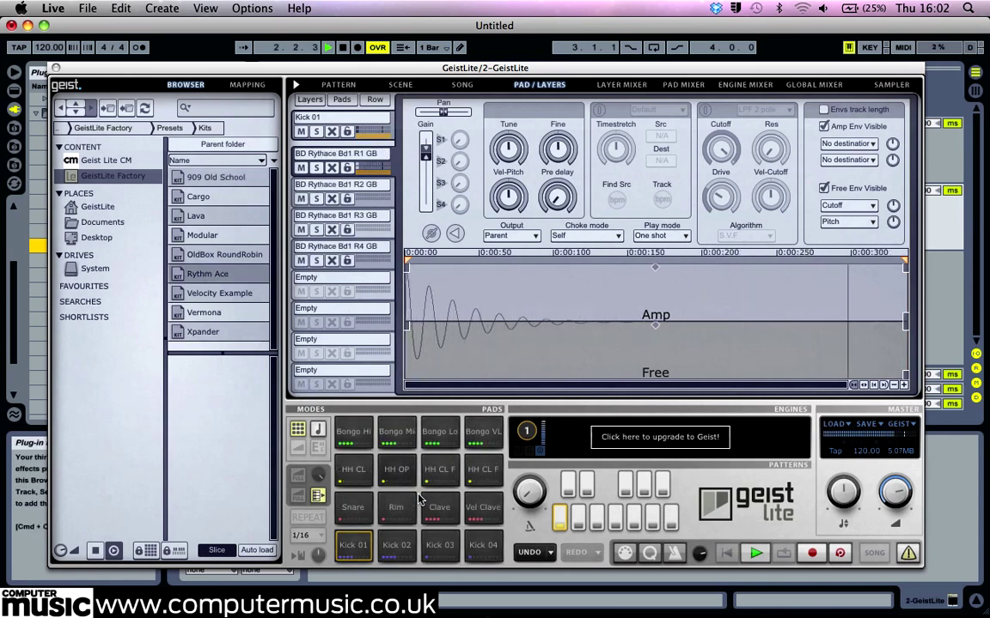
# Load the Modular and Vermona kits, clear all pads from the FX 02 pad's menu, and browse Geist Lite CM.
pyautogui.moveTo(209, 235); pyautogui.dragTo(419, 455)
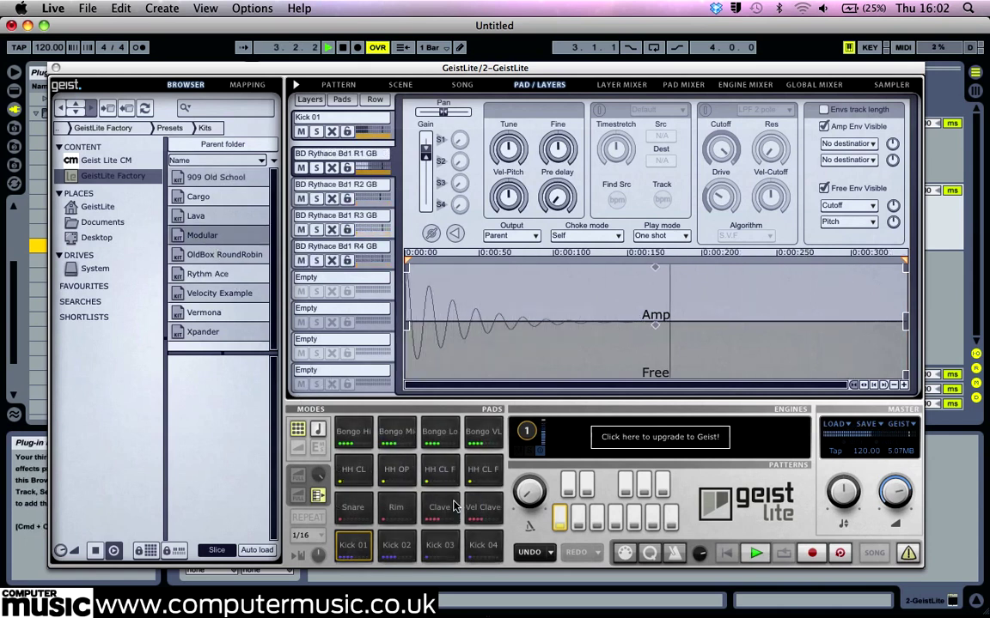
pyautogui.moveTo(210, 313); pyautogui.dragTo(440, 474)
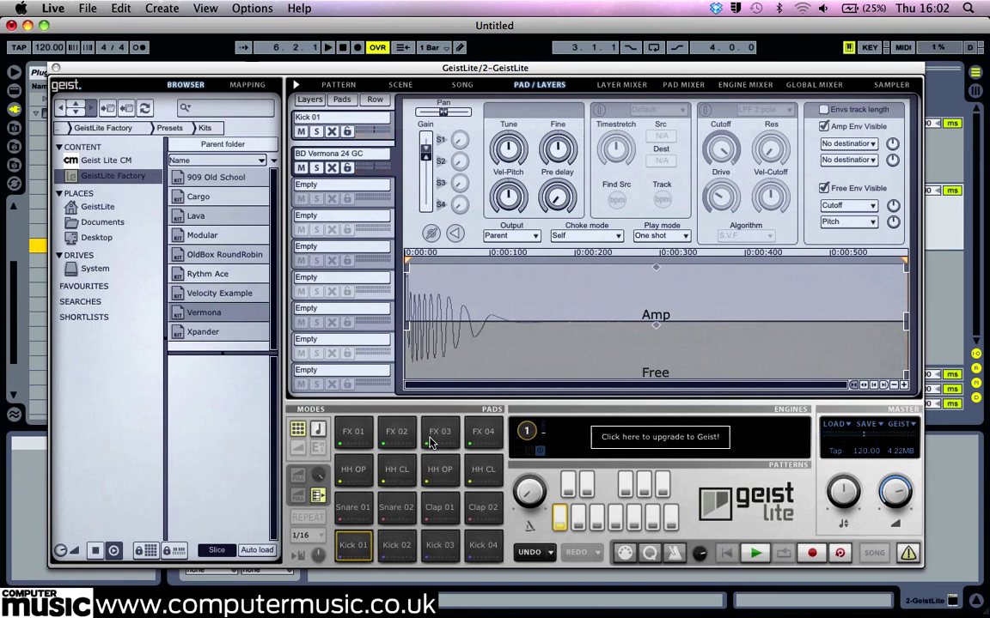
pyautogui.rightClick(417, 447)
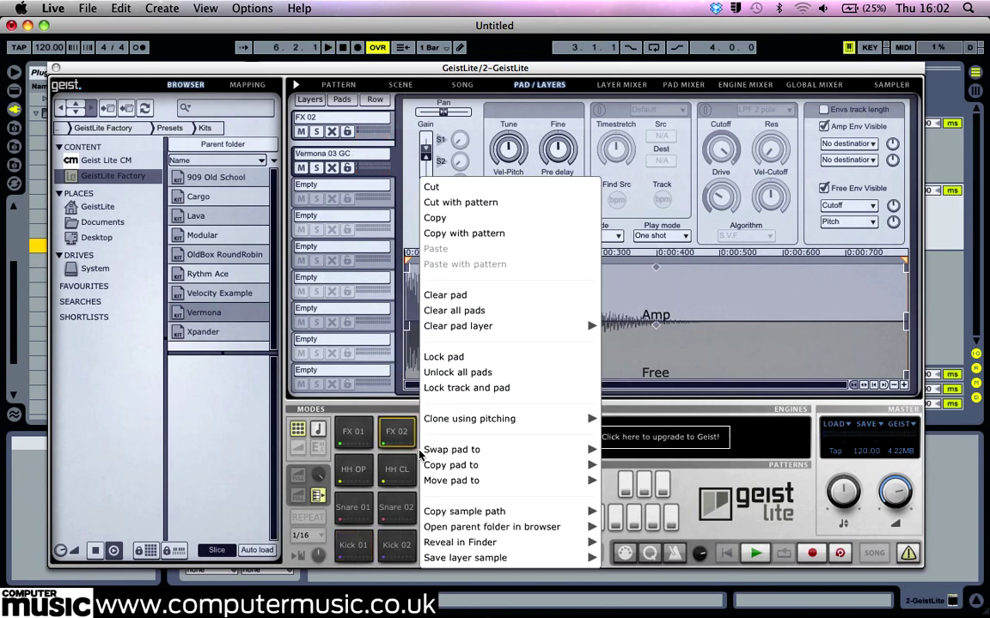
pyautogui.click(472, 311)
pyautogui.press('space')
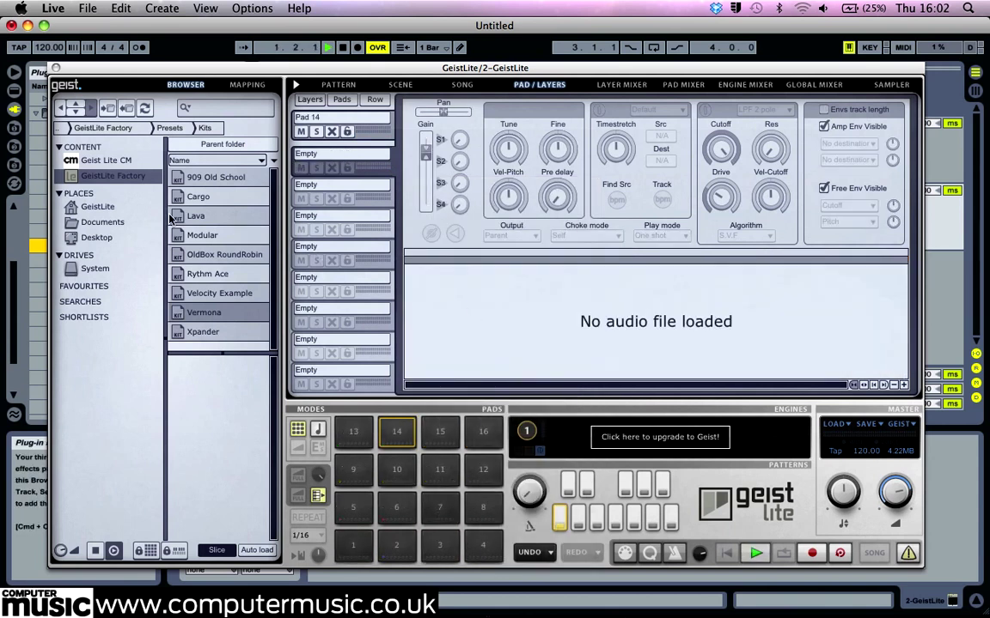
pyautogui.click(99, 162)
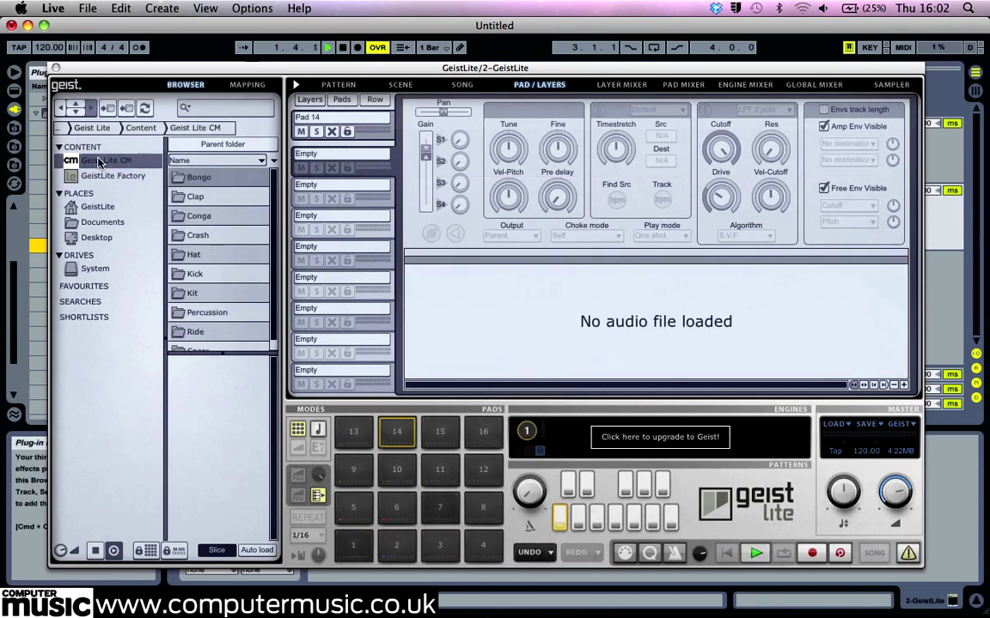
# Open the Kick folder, preview 06_Kick, and drop a kick sample onto a pad.
pyautogui.doubleClick(201, 275)
pyautogui.doubleClick(202, 274)
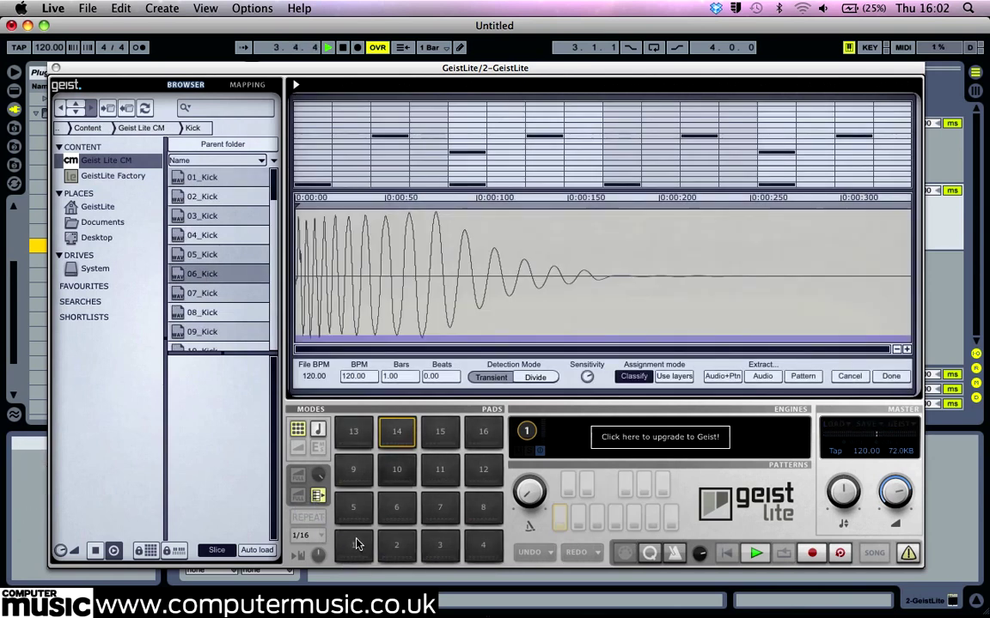
pyautogui.moveTo(202, 274); pyautogui.dragTo(353, 479)
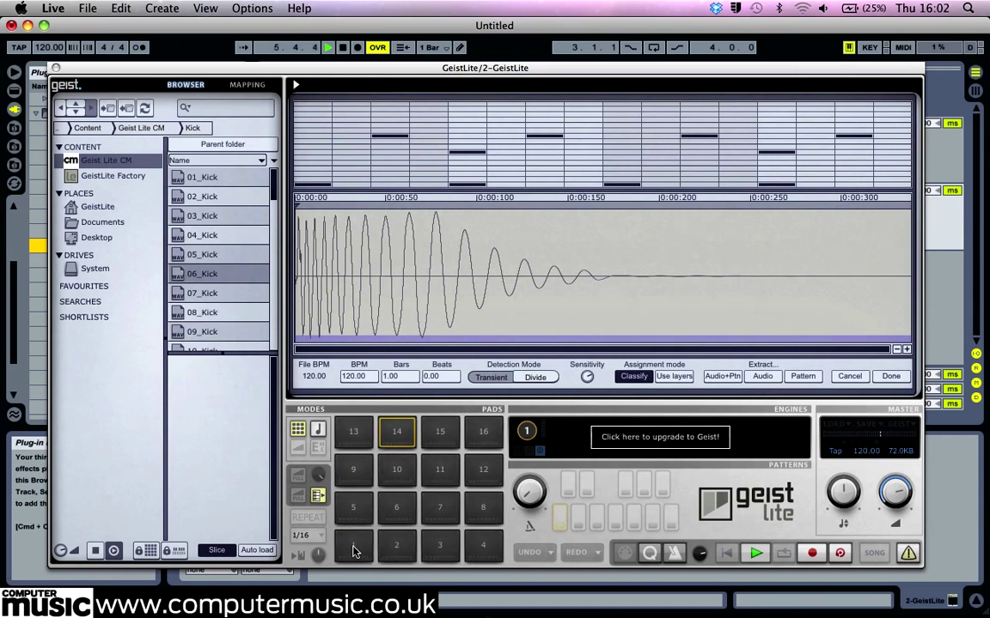
# Turn off browser slicing, load 09_Kick onto pad 1, and start playback.
pyautogui.click(216, 550)
pyautogui.moveTo(194, 329); pyautogui.dragTo(357, 554)
pyautogui.press('space')
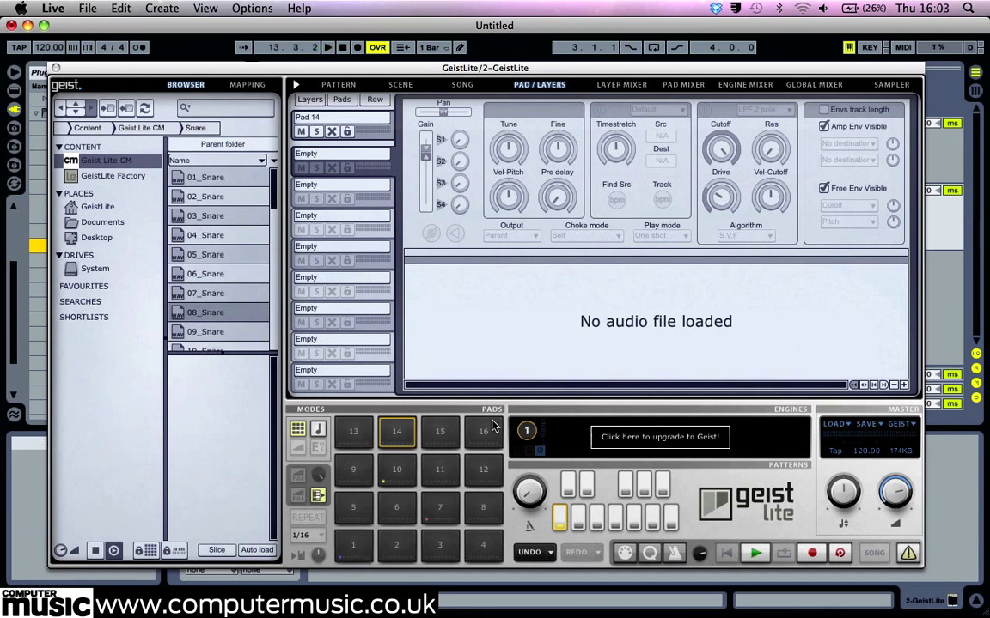
# Reset Geist to its default state from the Geist menu and confirm.
pyautogui.click(896, 424)
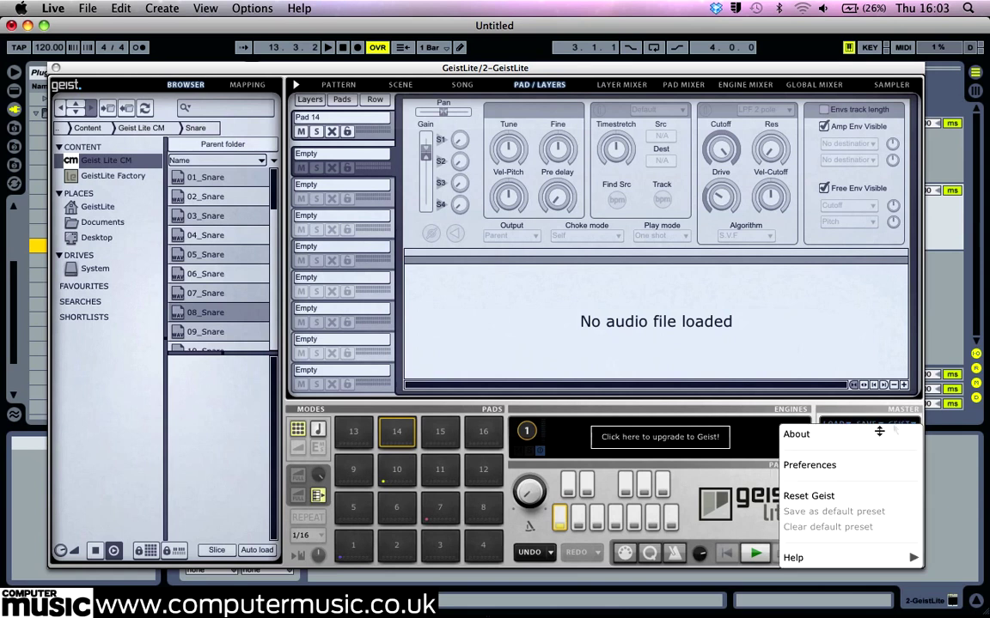
pyautogui.click(816, 496)
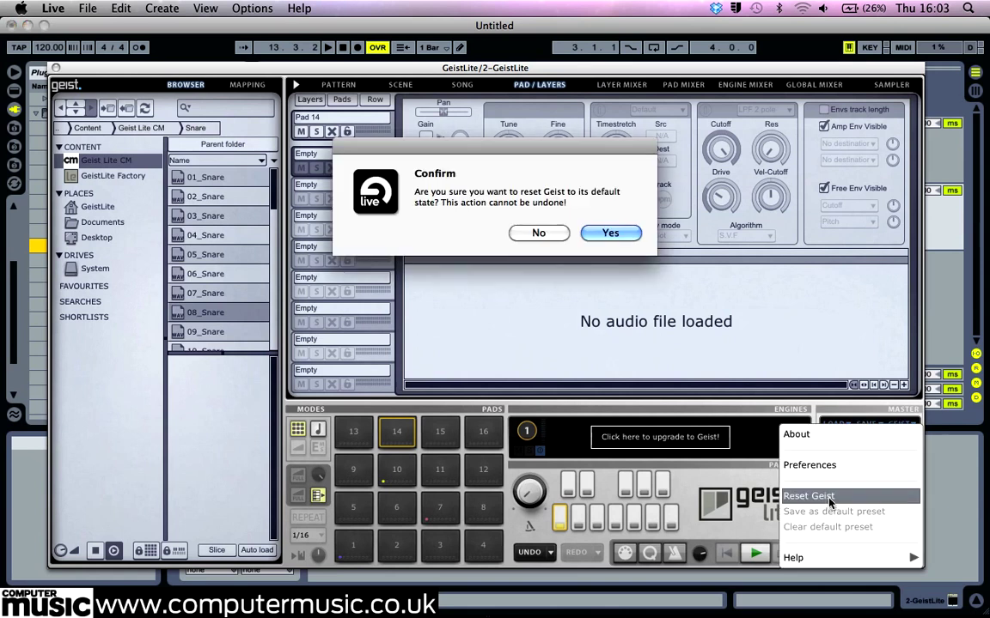
pyautogui.click(603, 234)
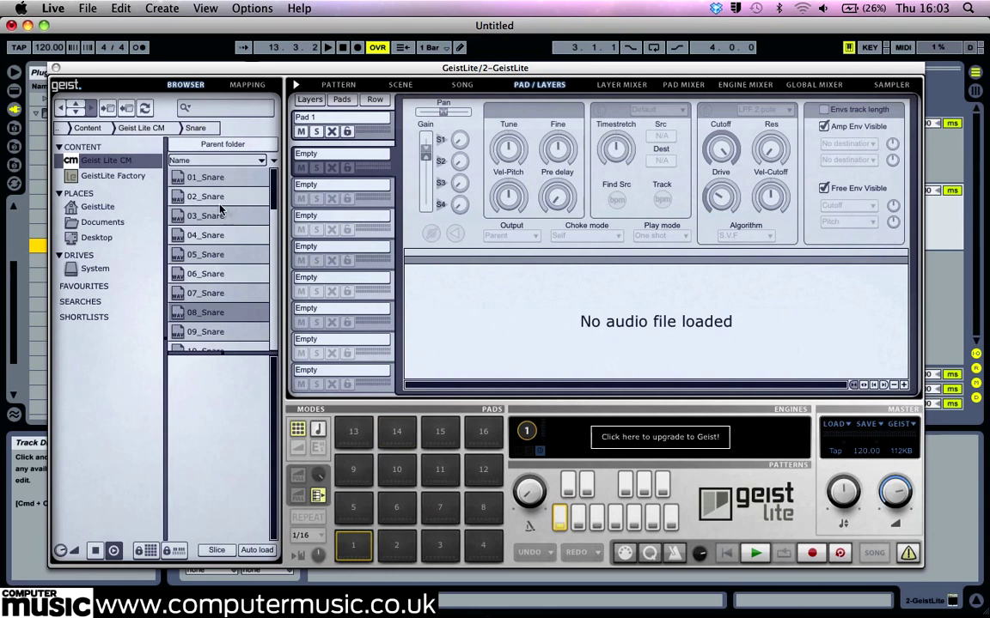
# With Slice on, slice Loops > Hip Hop > 100 MPC60AnalogLoop across the pads and view its pattern.
pyautogui.click(216, 551)
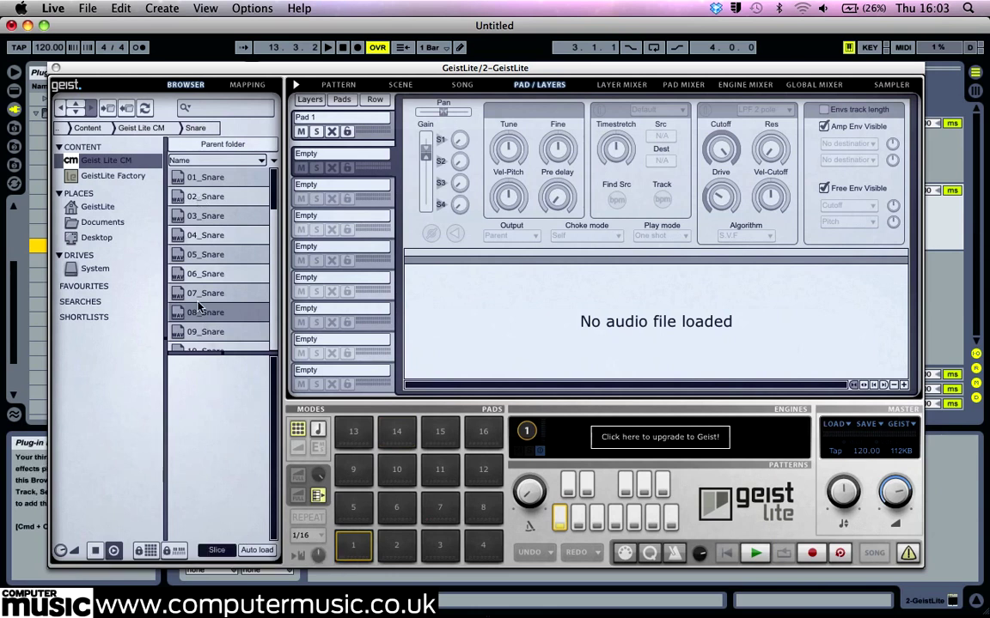
pyautogui.click(138, 177)
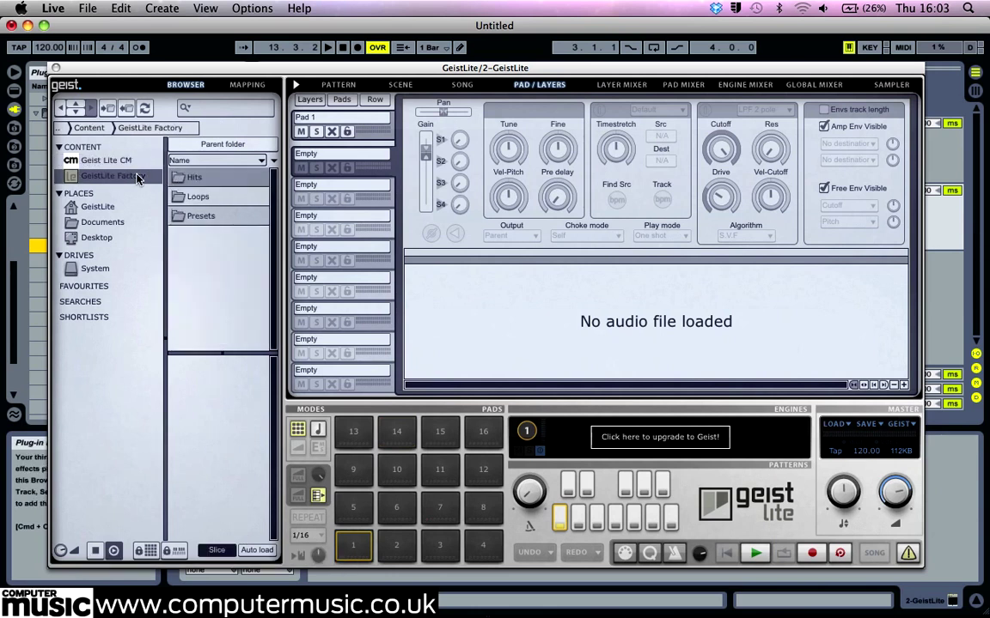
pyautogui.doubleClick(199, 196)
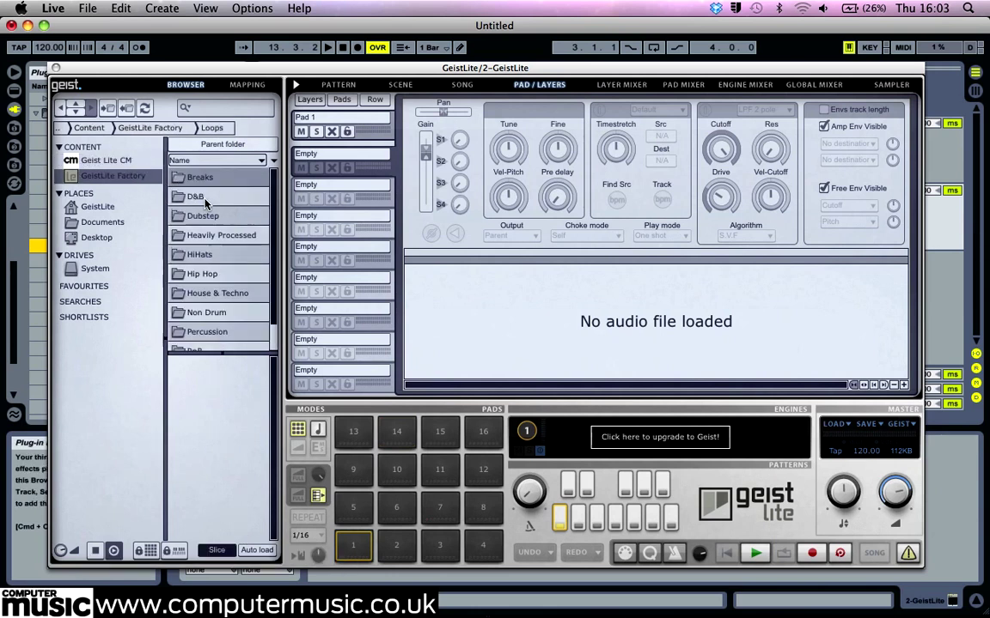
pyautogui.doubleClick(206, 275)
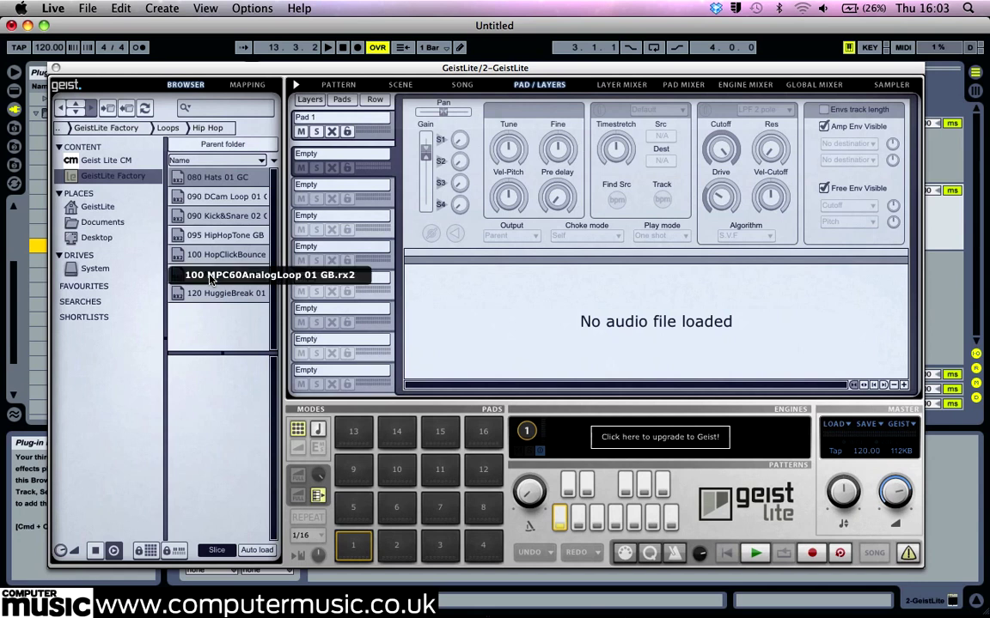
pyautogui.doubleClick(210, 277)
pyautogui.click(727, 379)
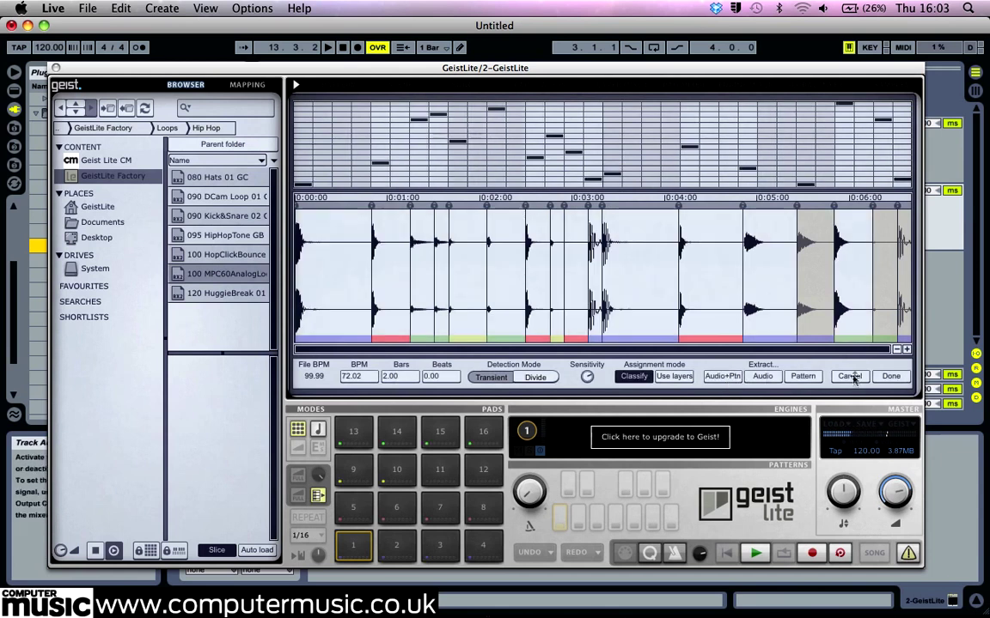
pyautogui.click(889, 376)
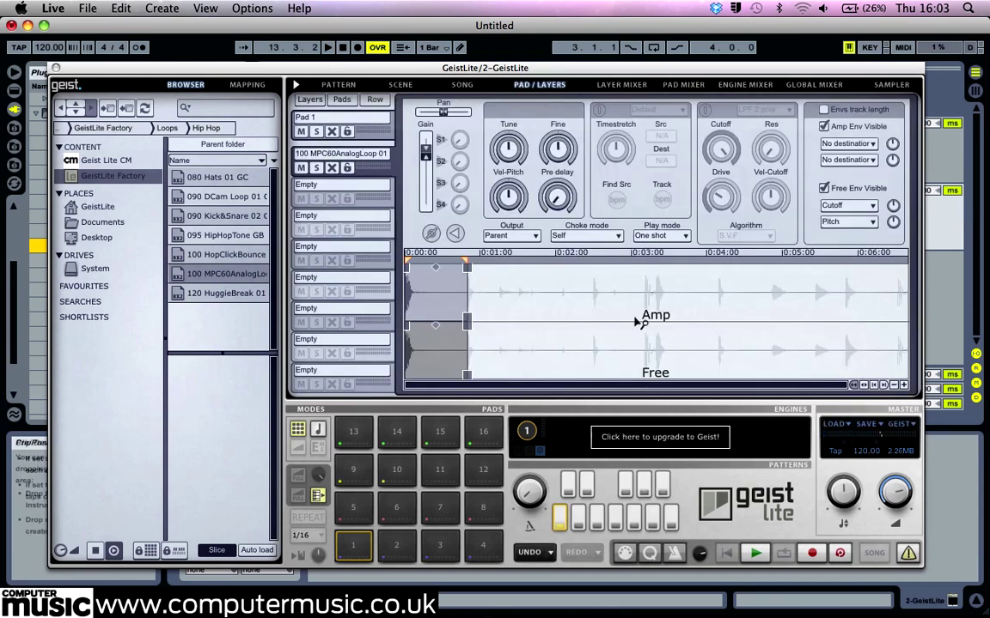
pyautogui.click(325, 85)
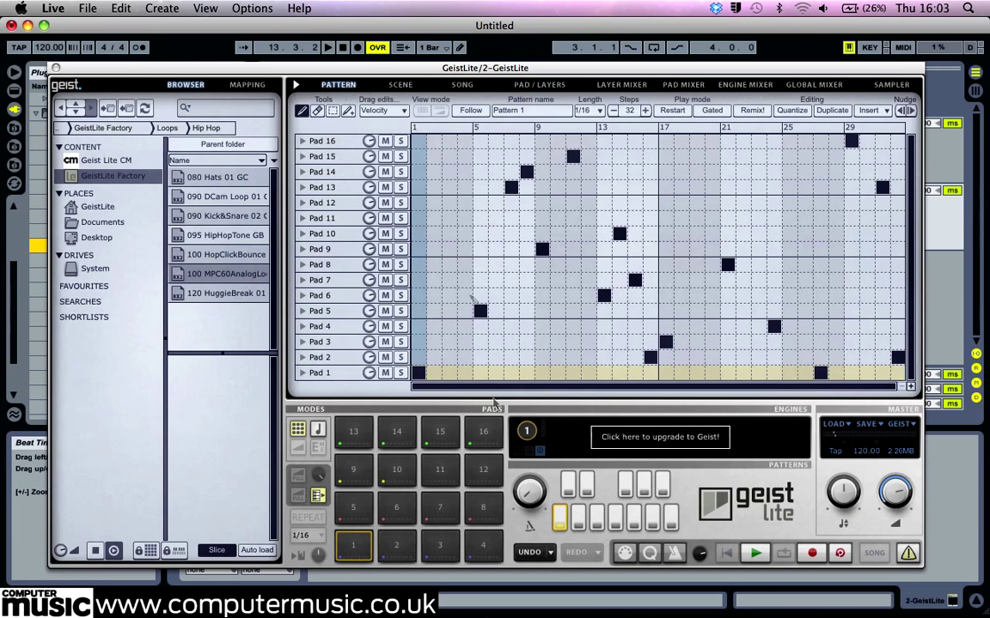